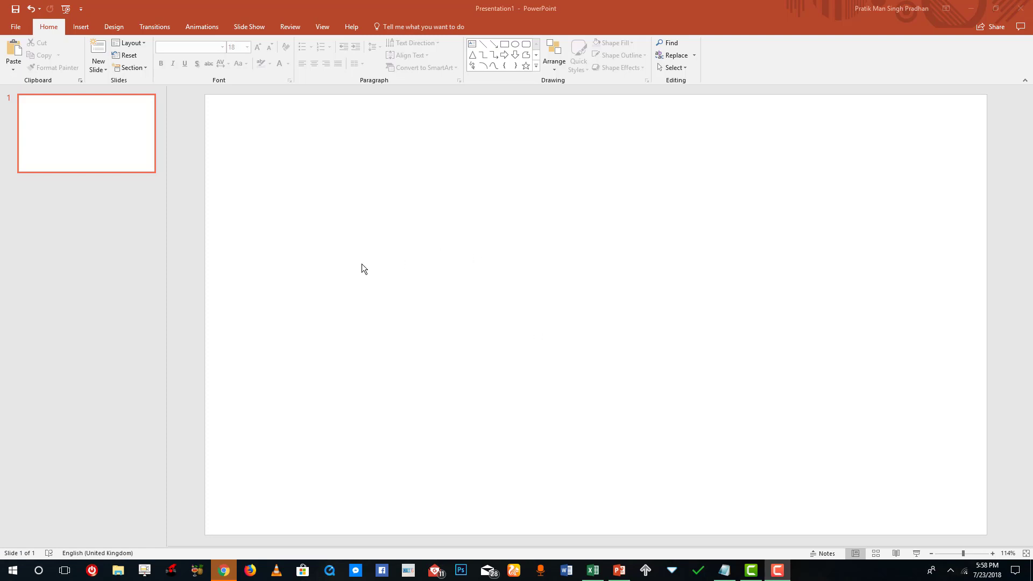
- Insert IMG_0152, IMG_0156, IMG_0436 and IMG_0002 from TutorTubeEdited onto the slide
click(81, 27)
click(77, 66)
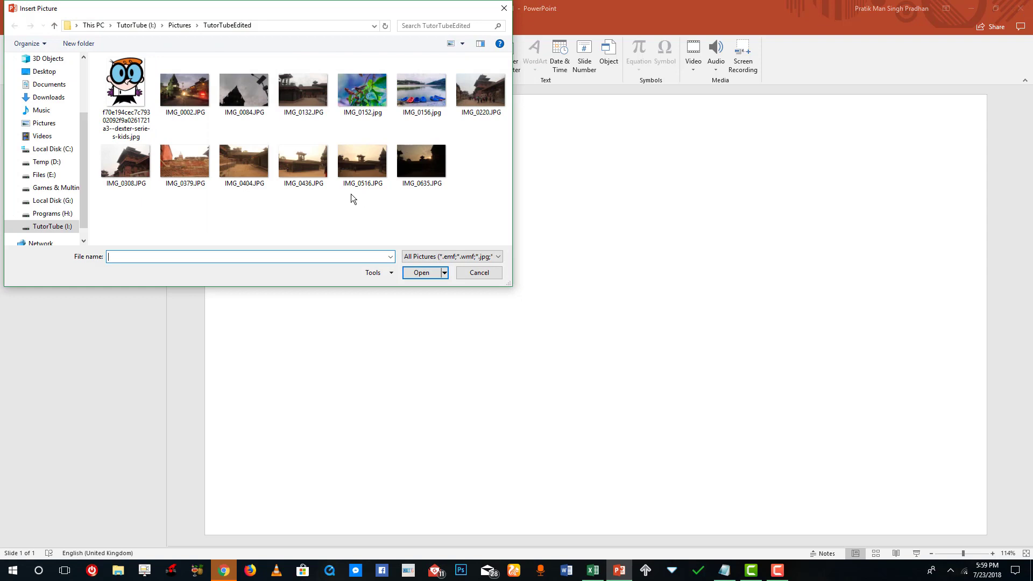
click(363, 90)
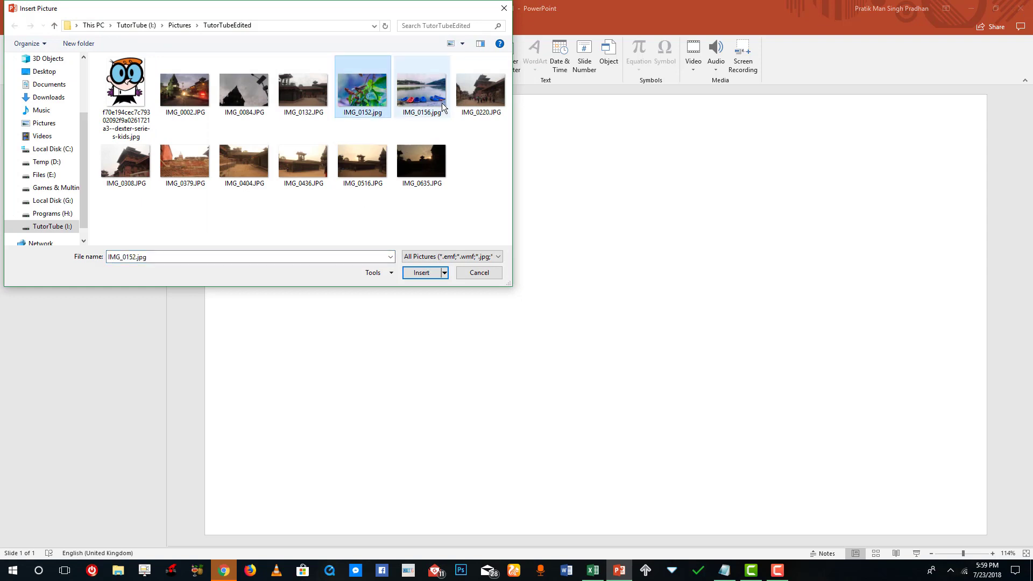
ctrl+click(422, 91)
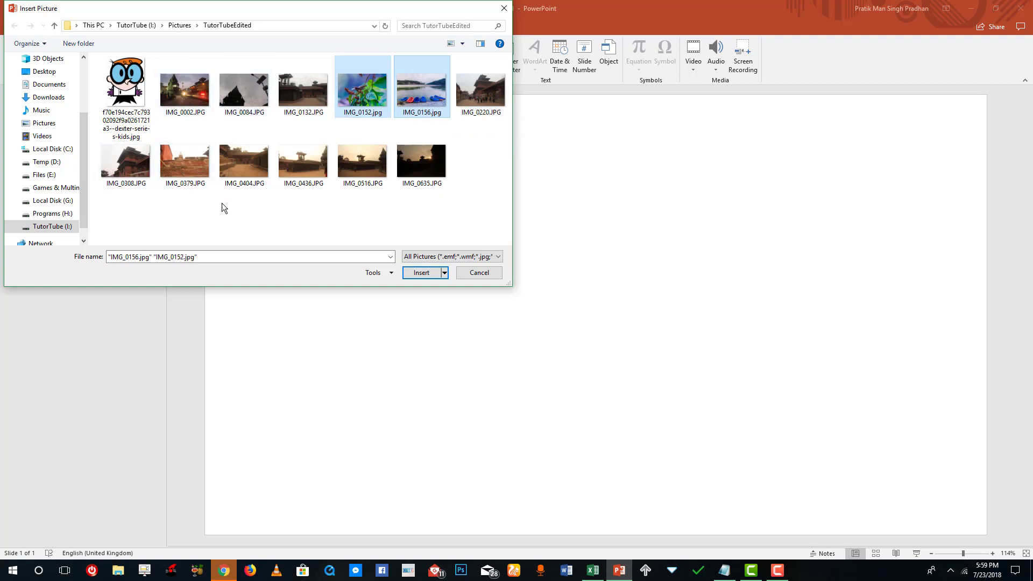
ctrl+click(292, 169)
ctrl+click(184, 94)
click(422, 272)
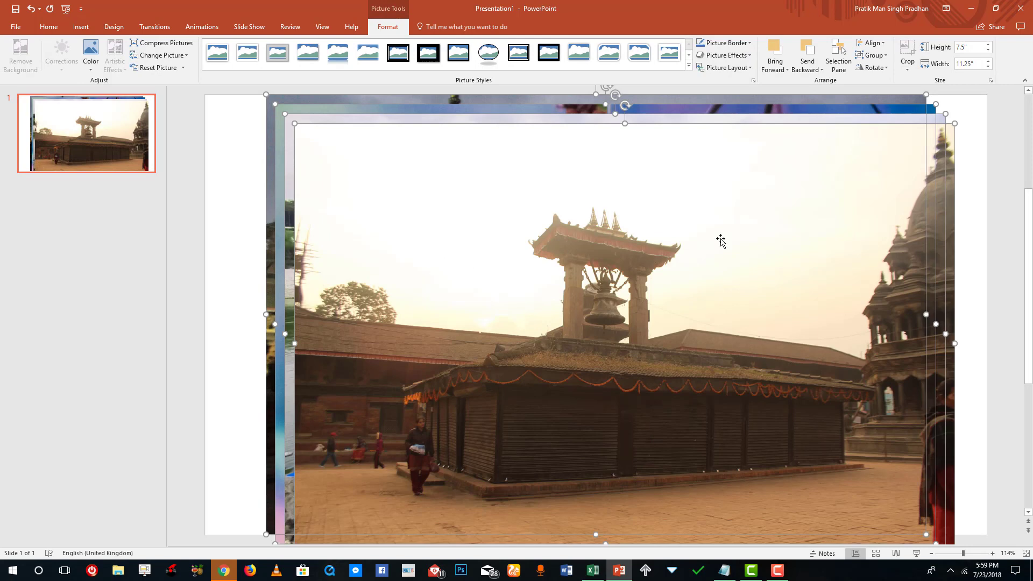
- Close Design Ideas, then shrink the four stacked photos together and move them to the slide centre
click(980, 171)
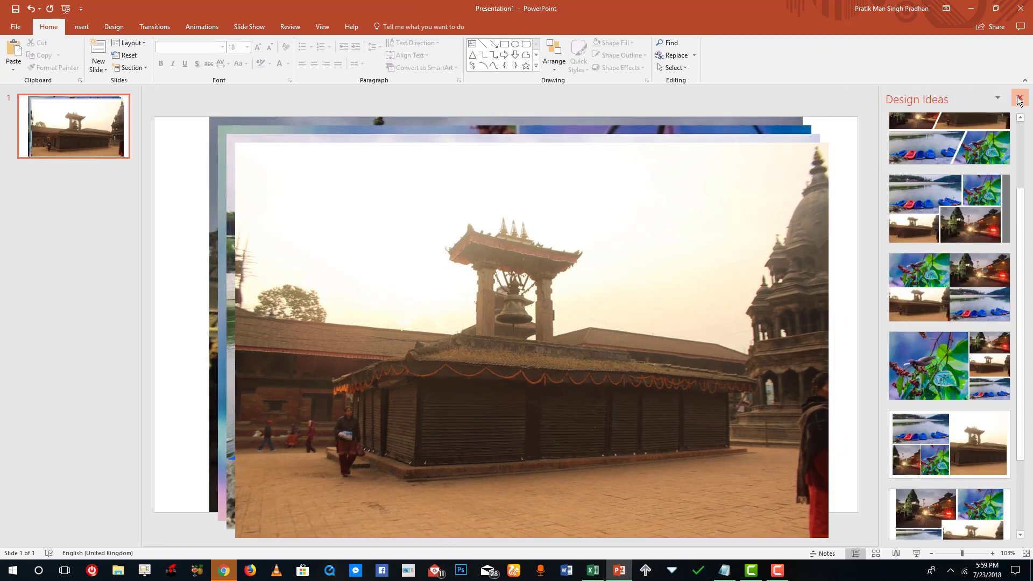
click(1020, 97)
drag(996, 91, 203, 578)
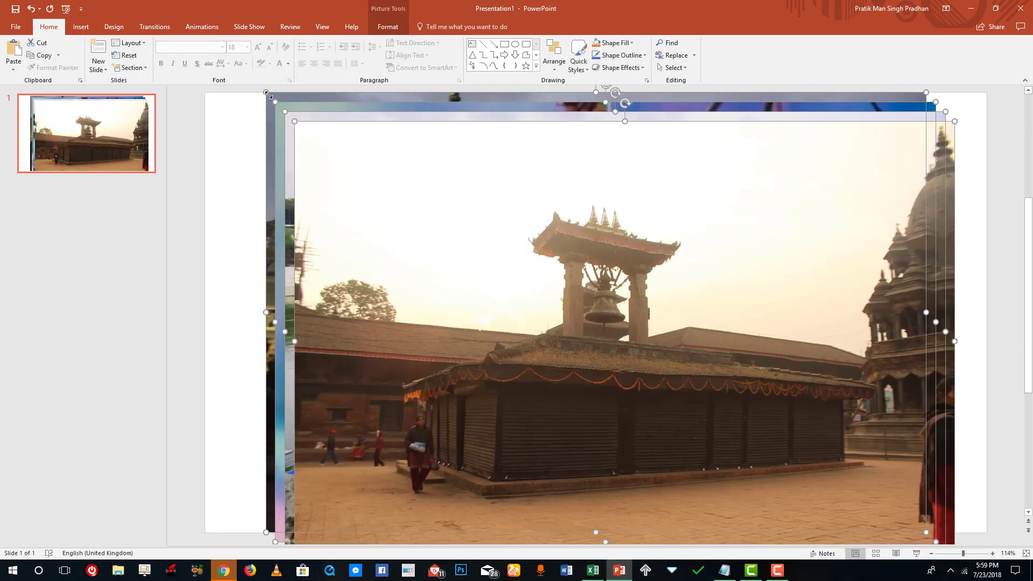
drag(268, 93, 542, 400)
drag(708, 394, 522, 269)
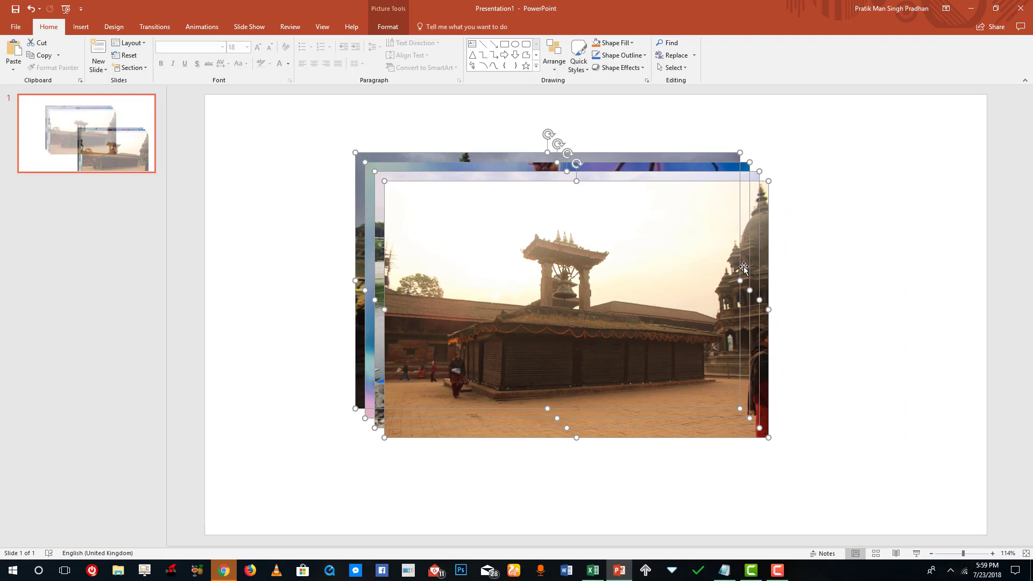
click(834, 239)
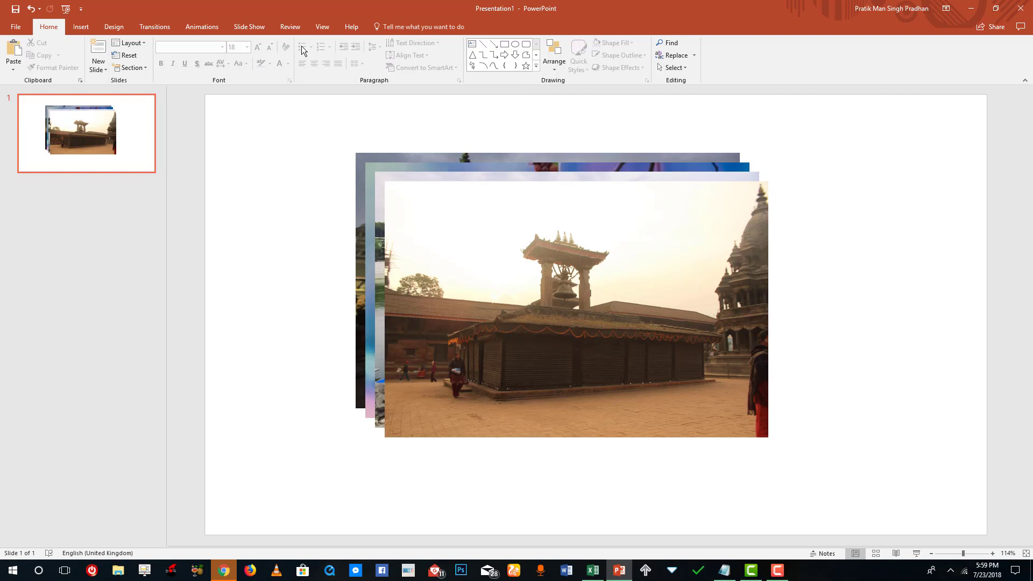
- Confirm the View tab's Grid and Guides settings with smart guides turned on
click(322, 27)
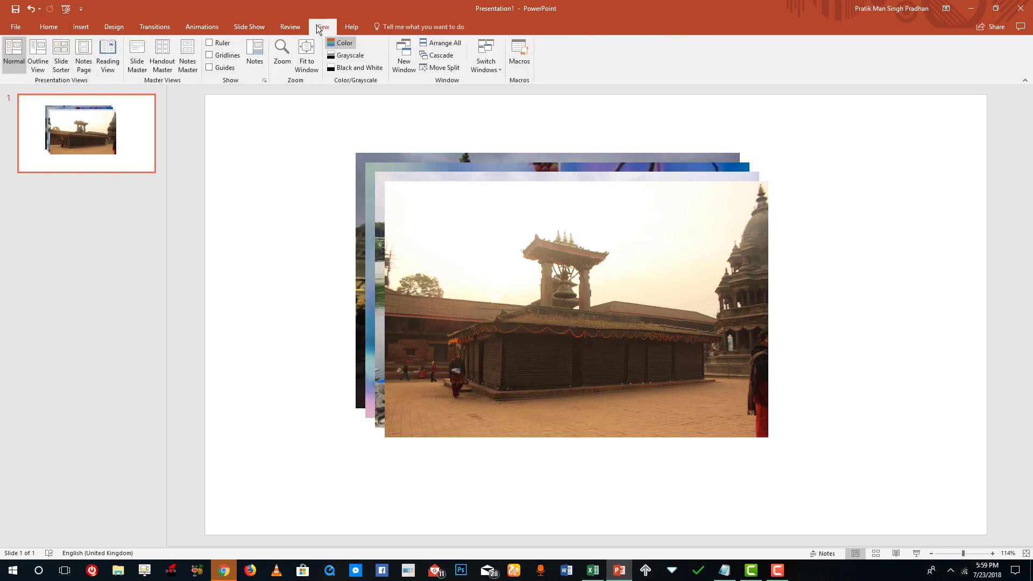
click(264, 82)
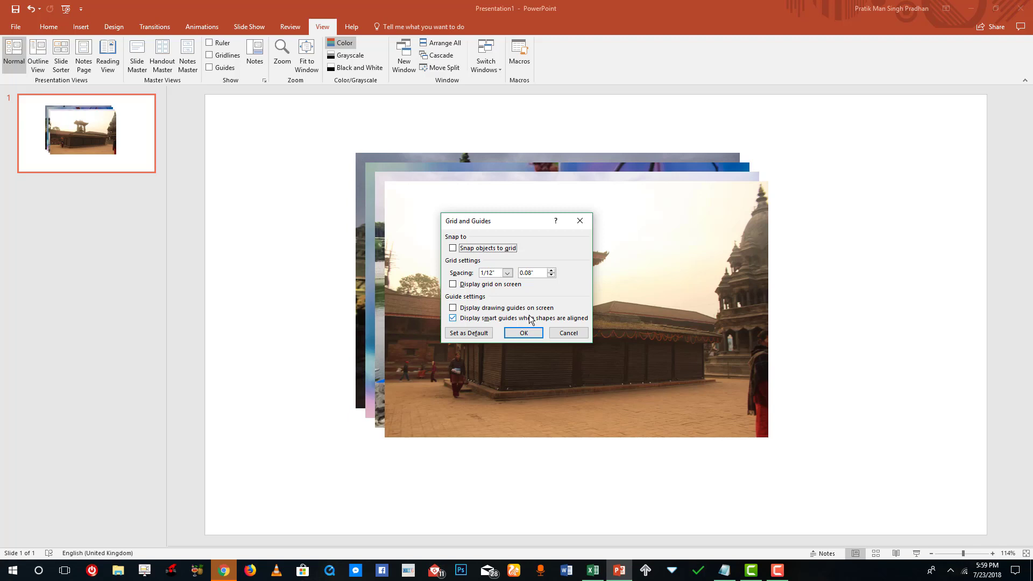
click(522, 330)
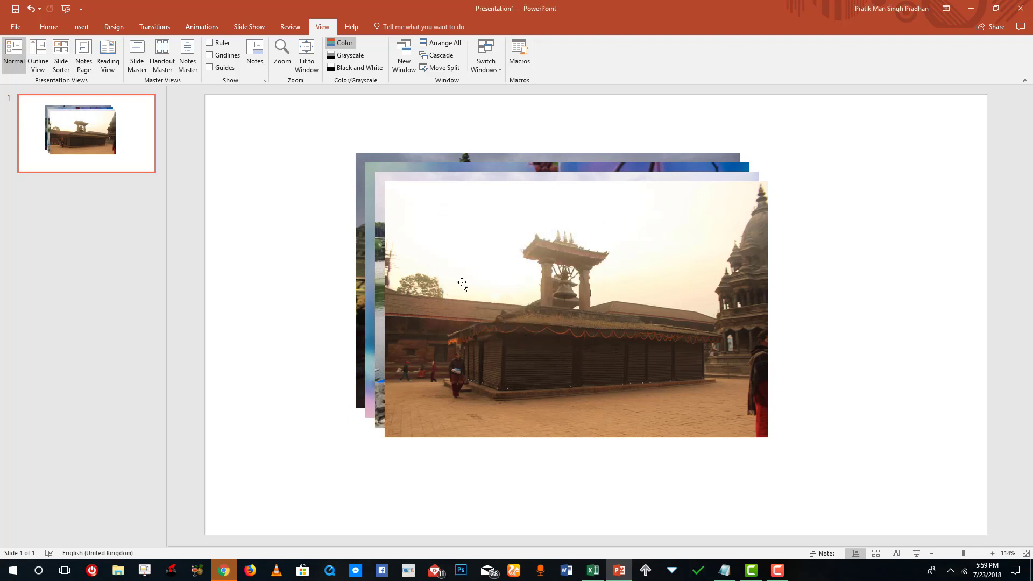
- Shrink the four photos and spread them out into a two-by-two arrangement
drag(321, 125, 985, 517)
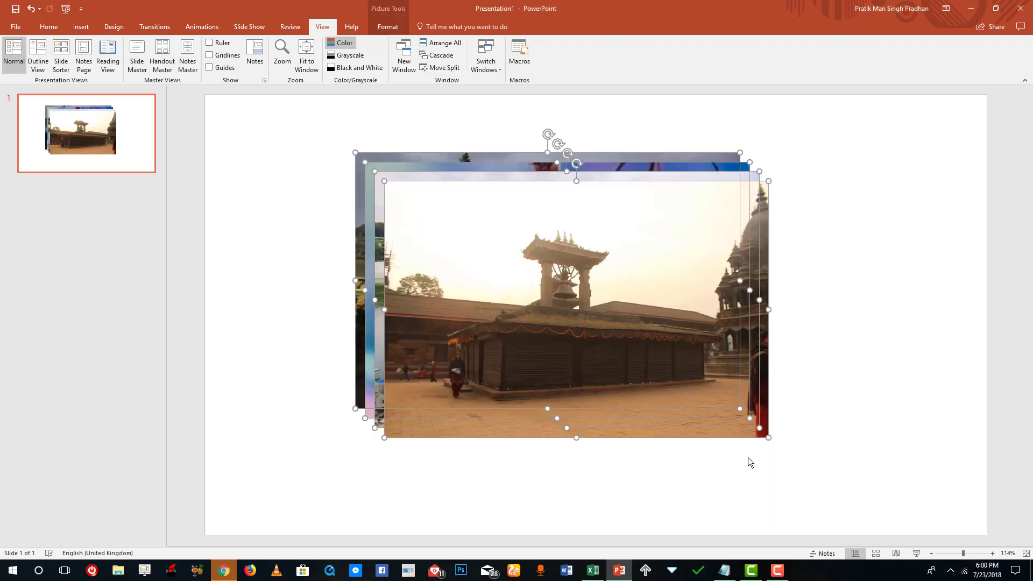
drag(768, 438, 654, 348)
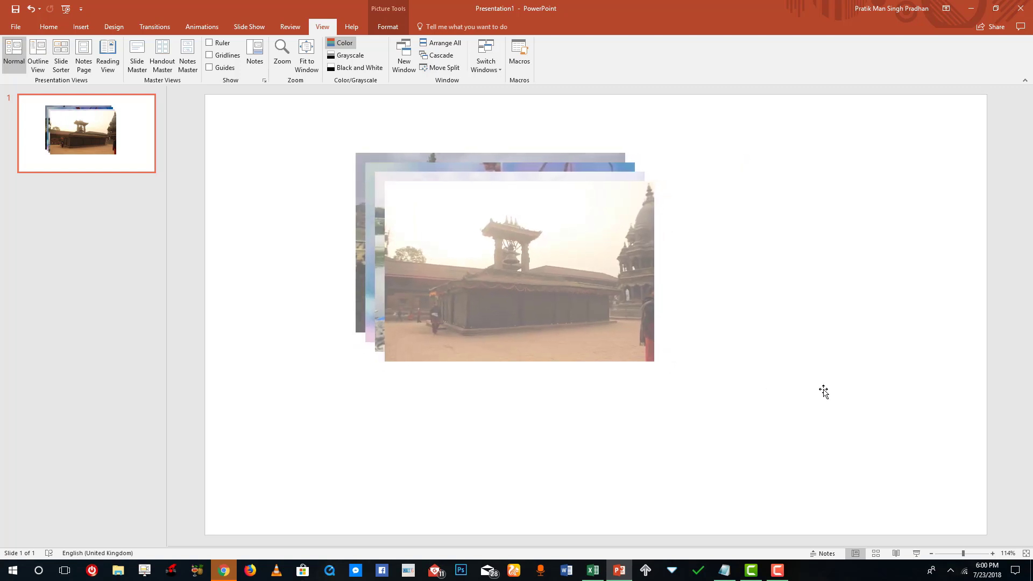
drag(654, 312, 885, 285)
drag(444, 165, 659, 333)
drag(522, 216, 462, 373)
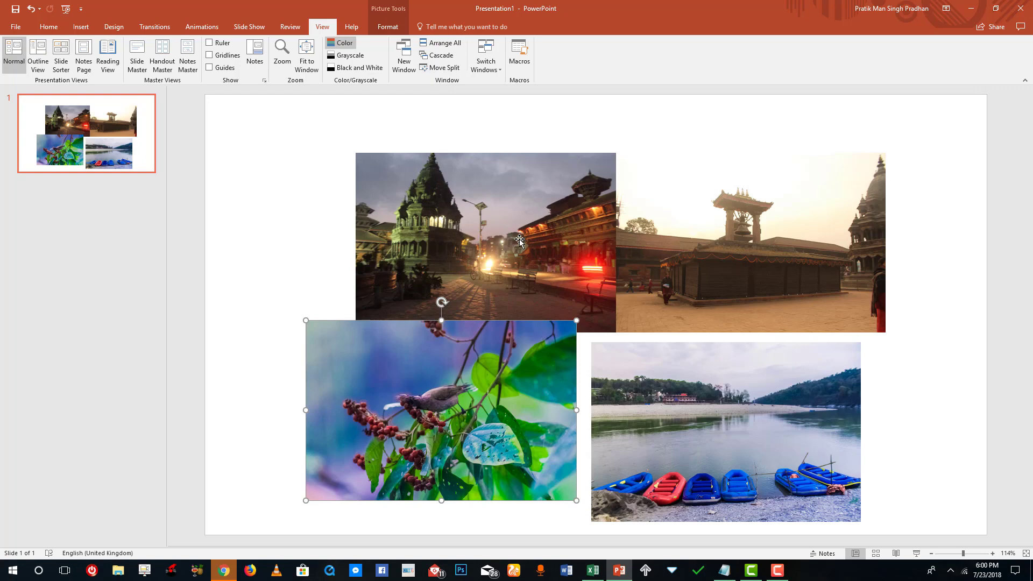
drag(284, 116, 983, 539)
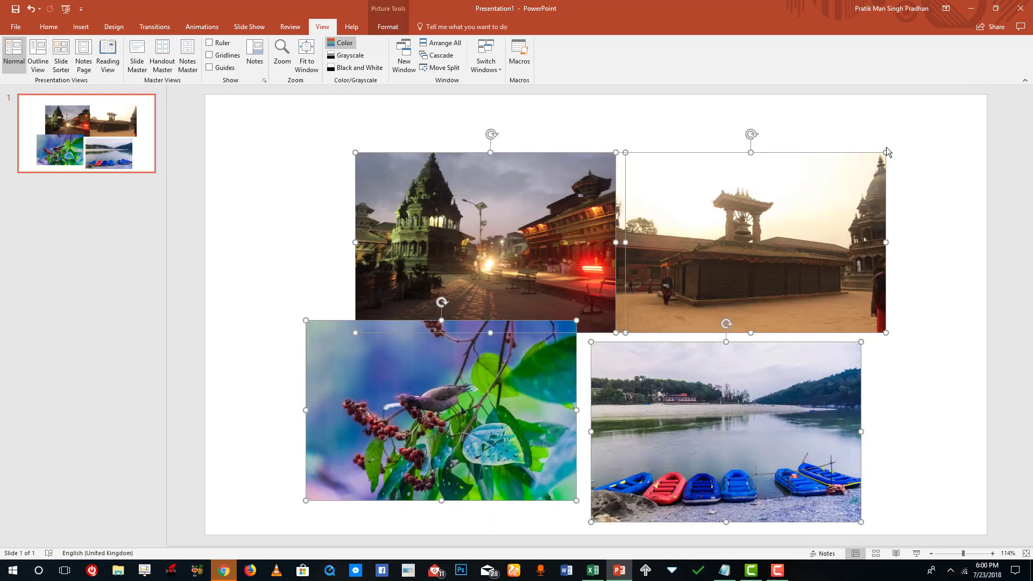
key(Delete)
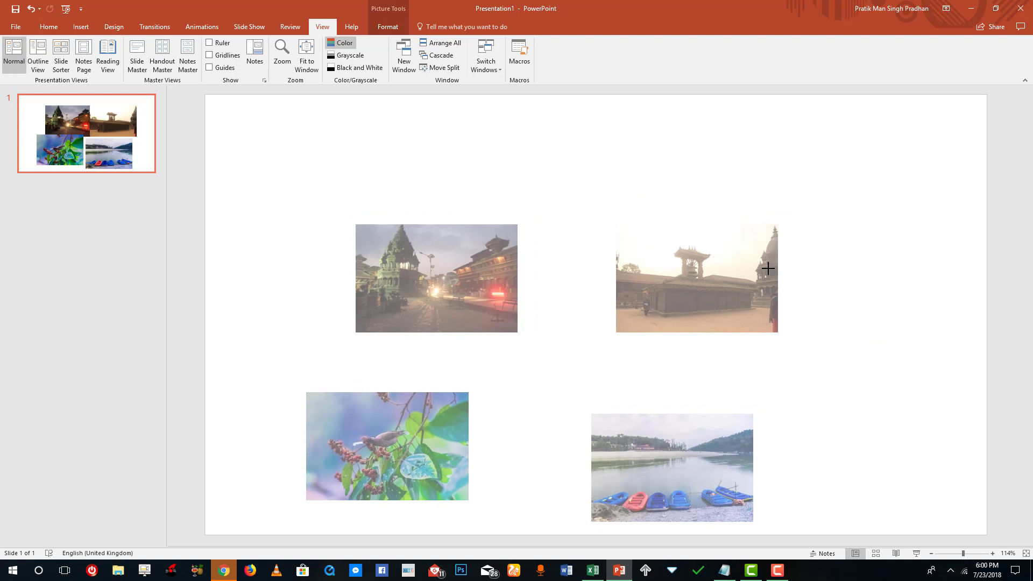
- Move all four photos into a single aligned row across the top of the slide
drag(453, 275, 339, 204)
drag(681, 291, 481, 221)
drag(403, 436, 677, 179)
drag(644, 457, 823, 218)
drag(660, 181, 660, 200)
drag(825, 230, 825, 209)
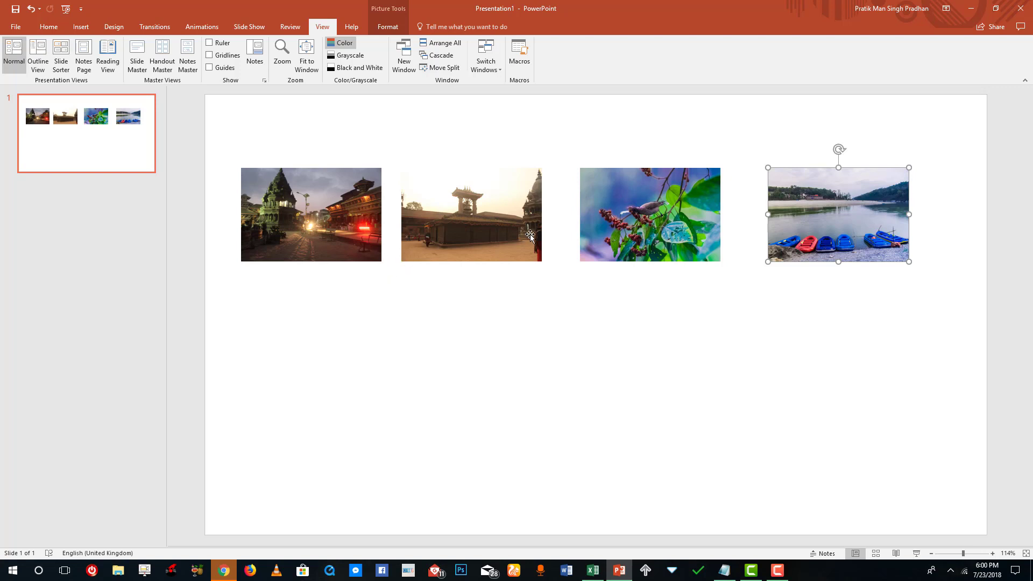
- Even out the gaps between the photos and shift the whole row right
drag(628, 220, 613, 219)
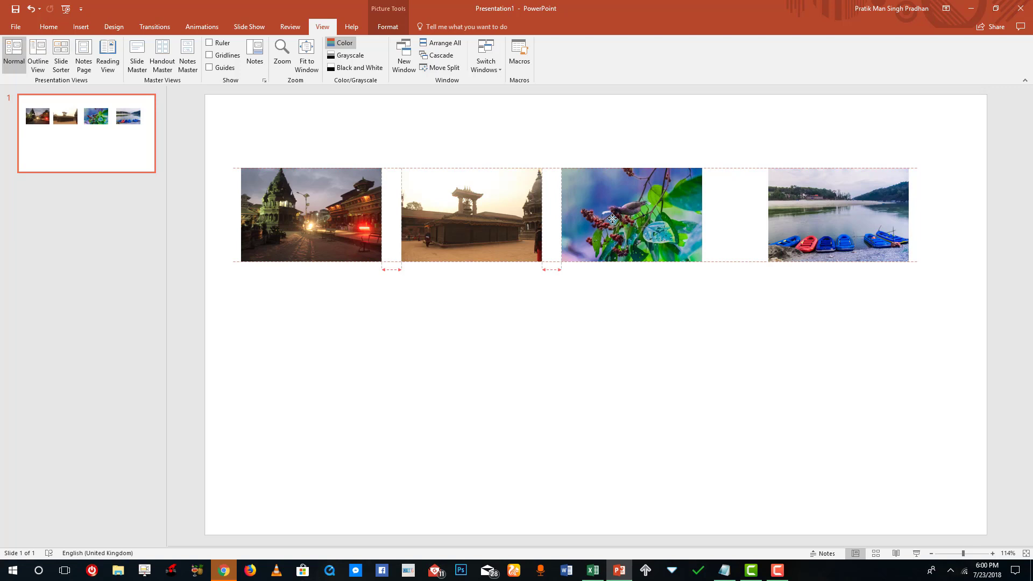
drag(613, 219, 613, 219)
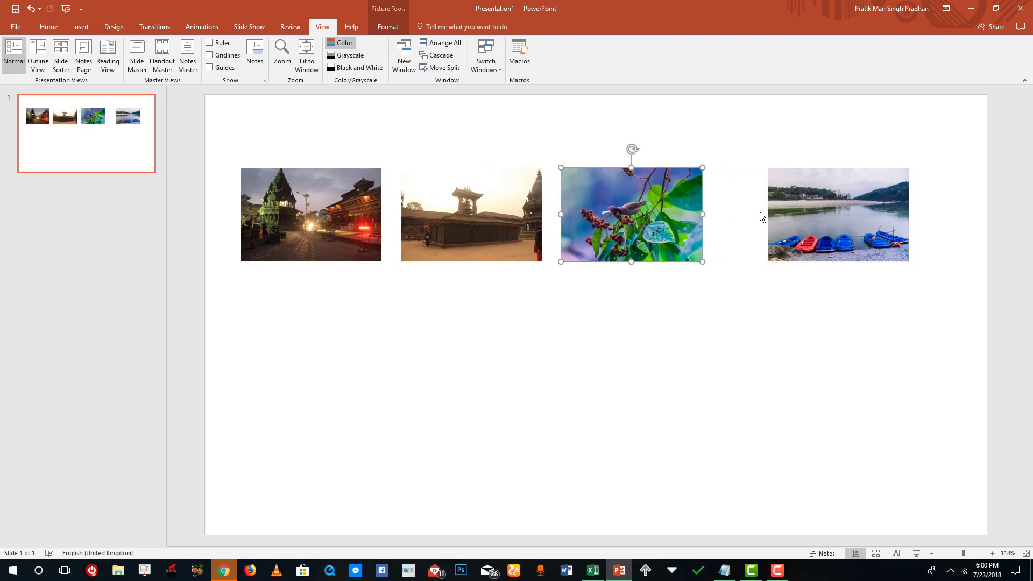
drag(824, 207, 780, 207)
drag(943, 356, 195, 102)
drag(330, 217, 370, 219)
click(385, 352)
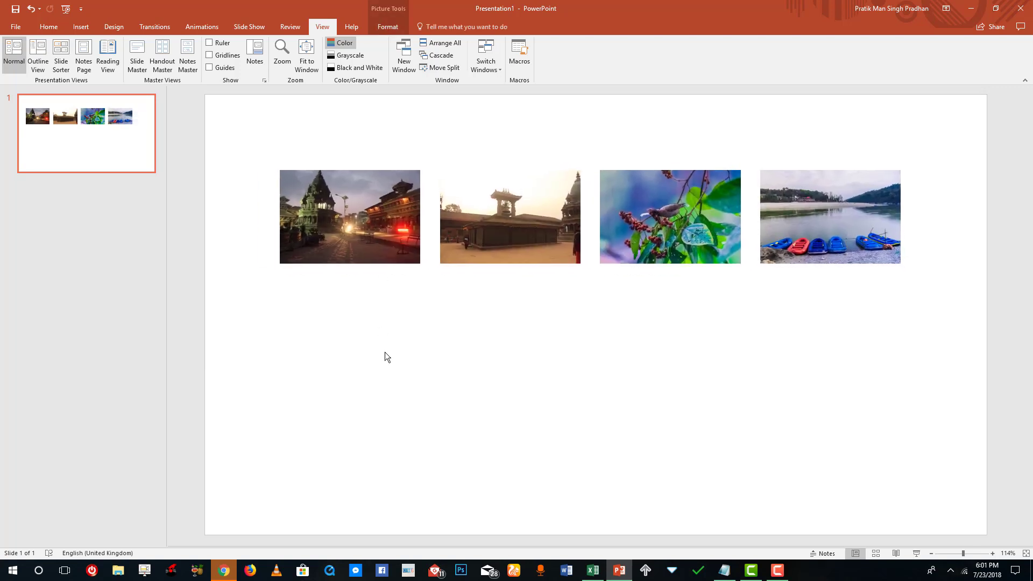
- Insert the IMG_0308.JPG temple photo onto the slide
click(82, 28)
click(72, 54)
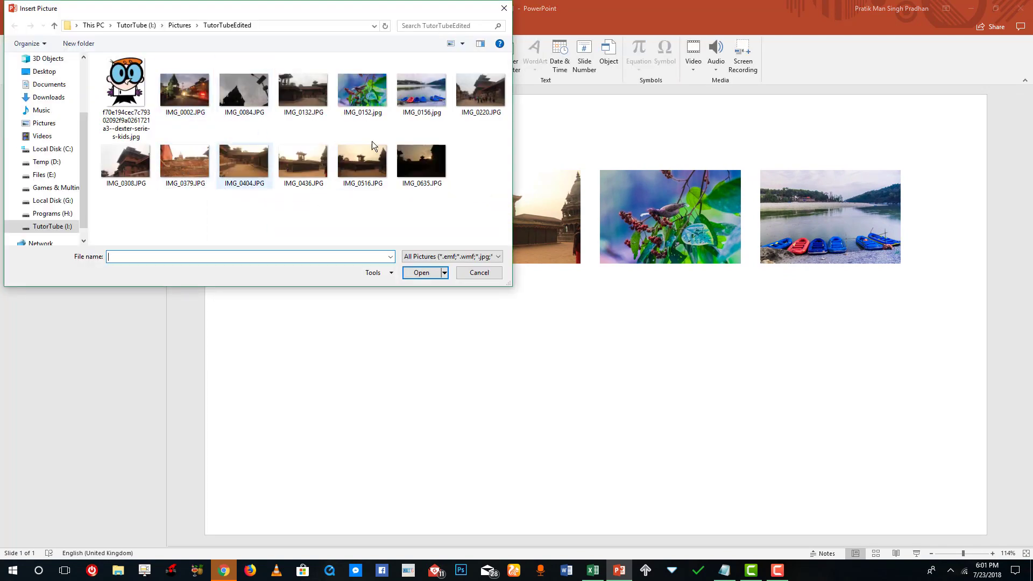
click(132, 170)
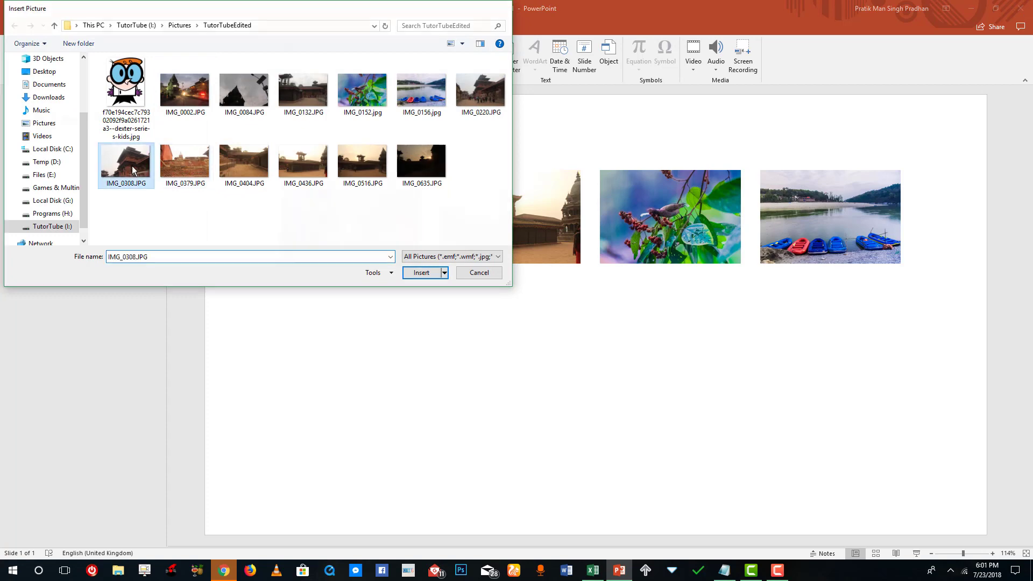
click(422, 273)
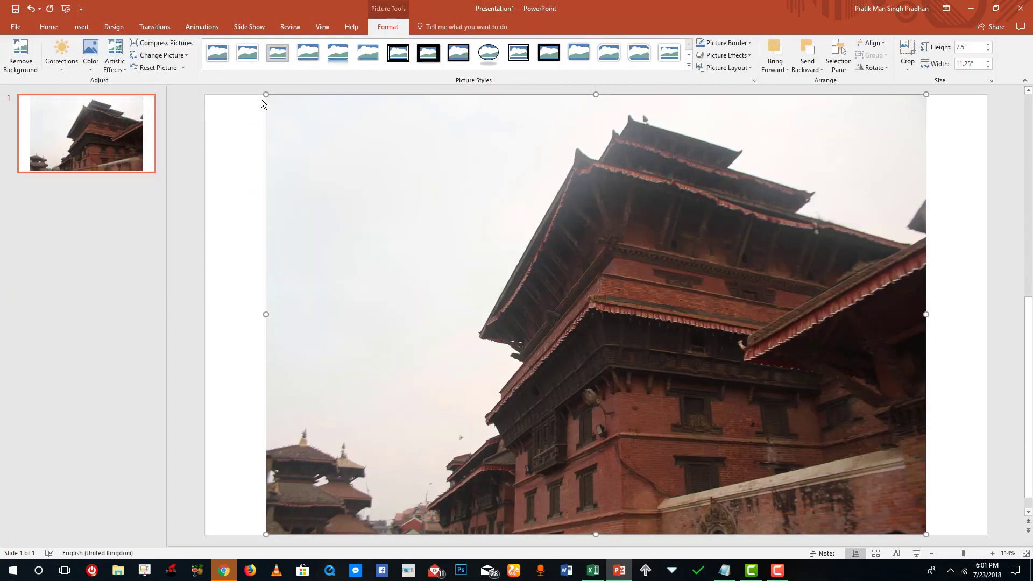
- Resize the temple photo to 1.6 by 2.4 inches and place it below the first photo
drag(266, 94, 602, 393)
drag(739, 389, 417, 354)
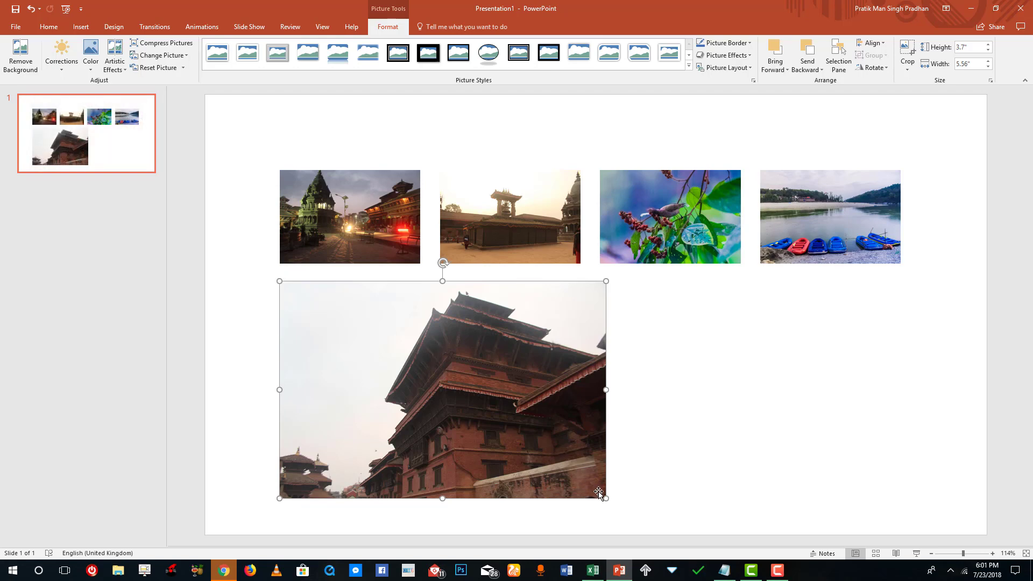
drag(609, 499, 422, 364)
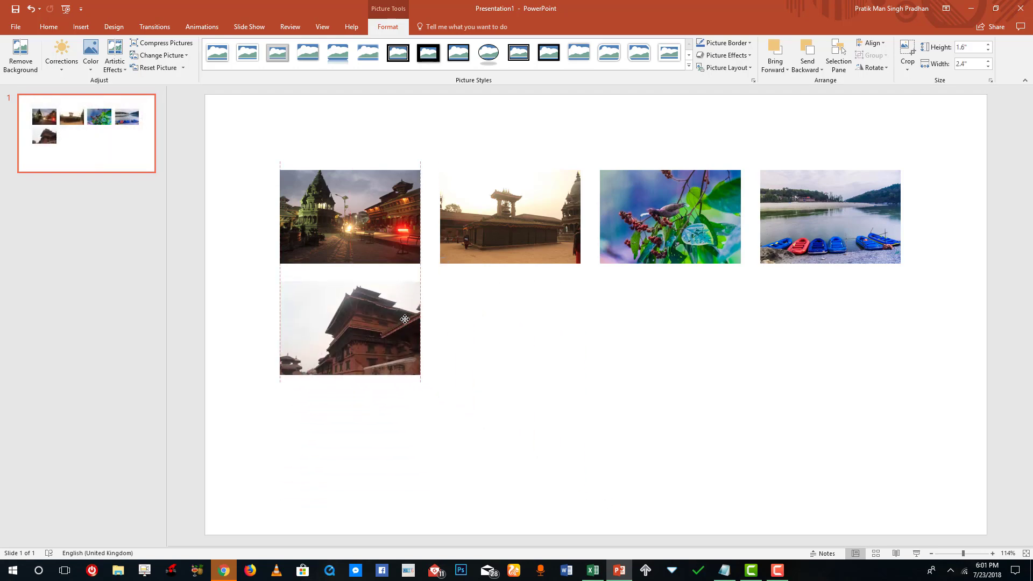
click(476, 328)
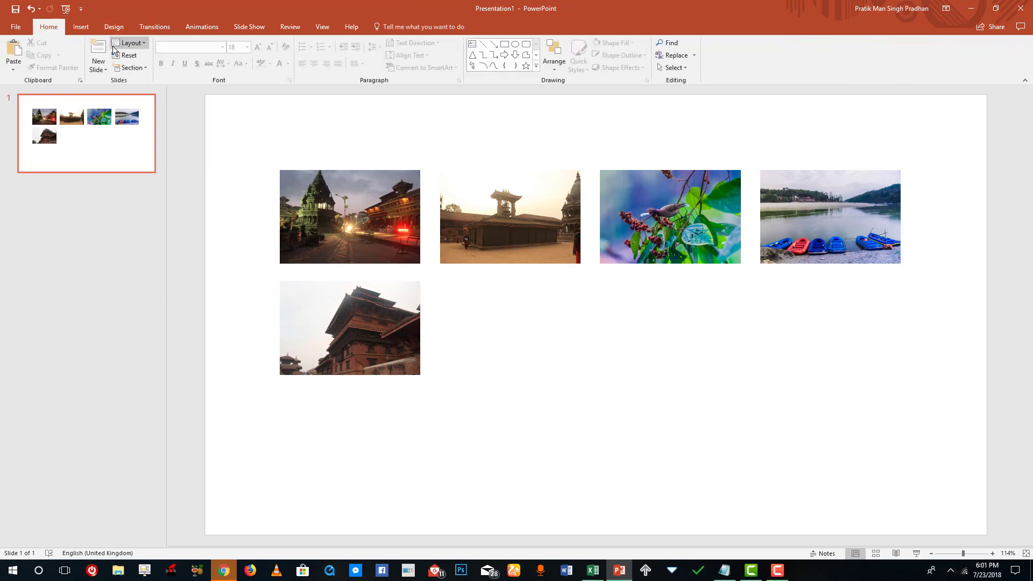
- Insert the IMG_0379.JPG brick wall photo onto the slide
click(80, 30)
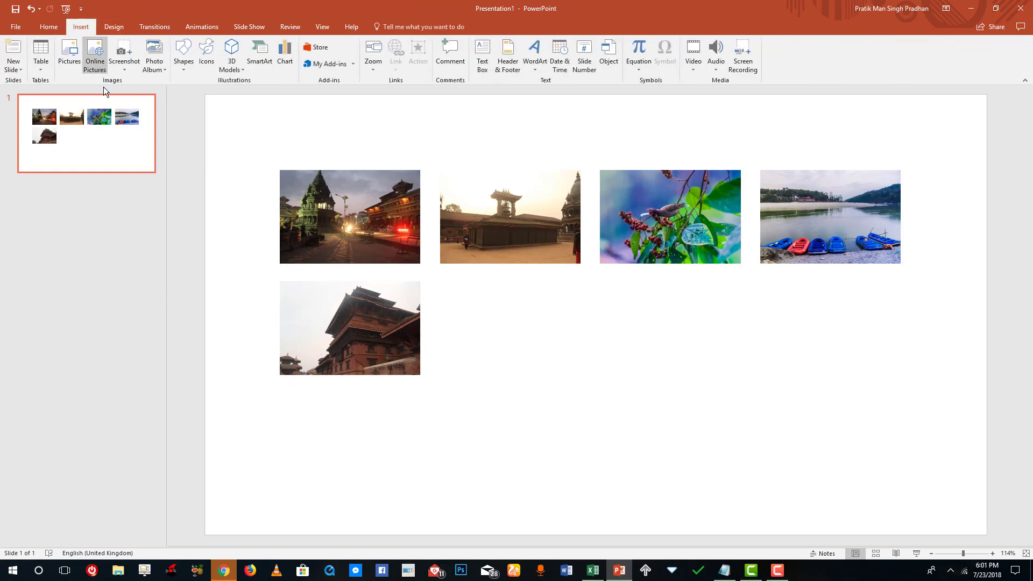
click(69, 54)
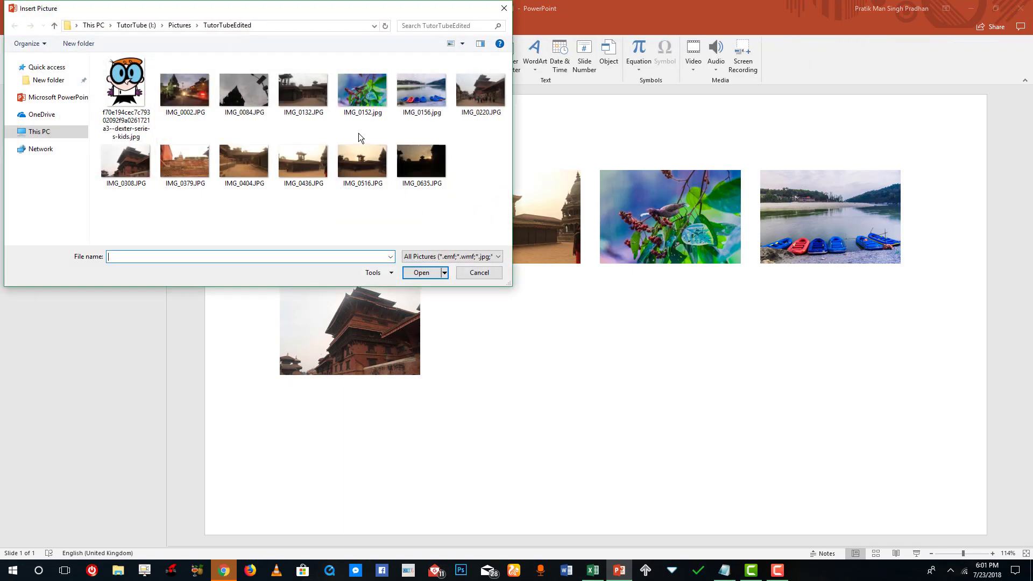
double_click(189, 155)
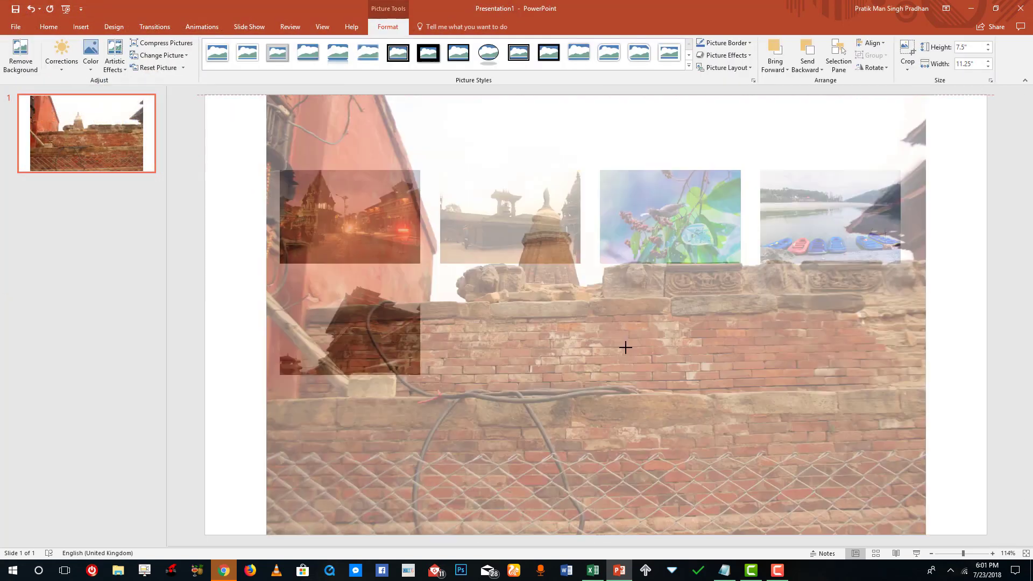
- Shrink the brick wall photo to match the others and place it beside the temple photo
drag(266, 95, 699, 394)
drag(789, 433, 538, 337)
drag(674, 438, 563, 372)
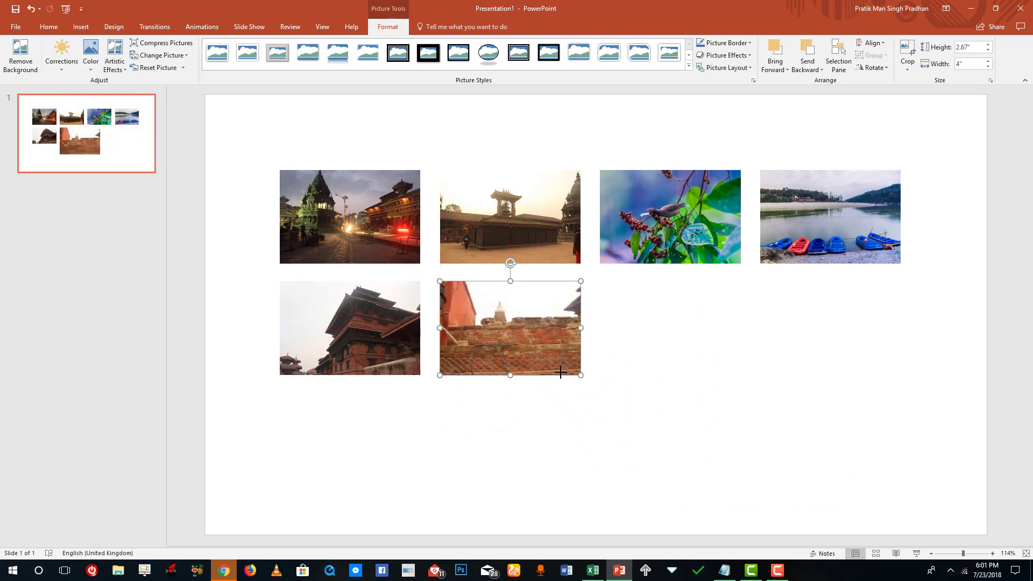
click(710, 369)
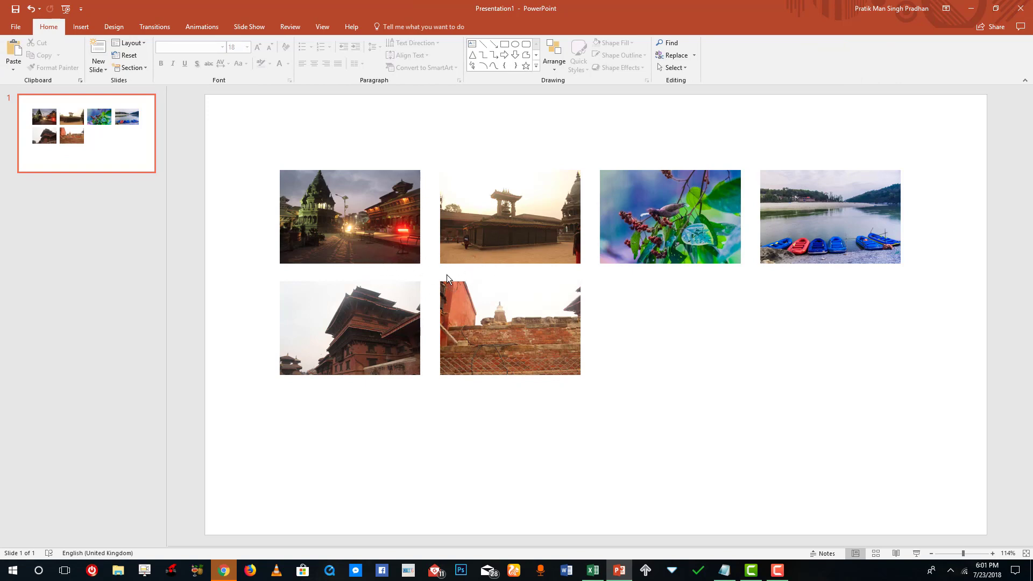
- Move the boats photo under the bird photo, then shift and resize all six to centre the grid
drag(813, 248, 641, 321)
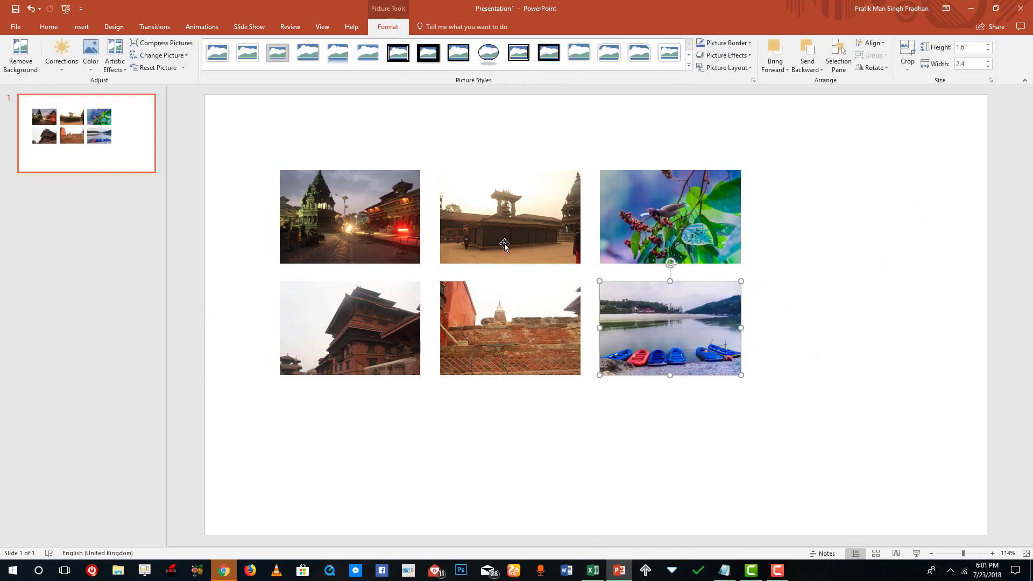
drag(838, 440, 168, 112)
drag(401, 202, 467, 221)
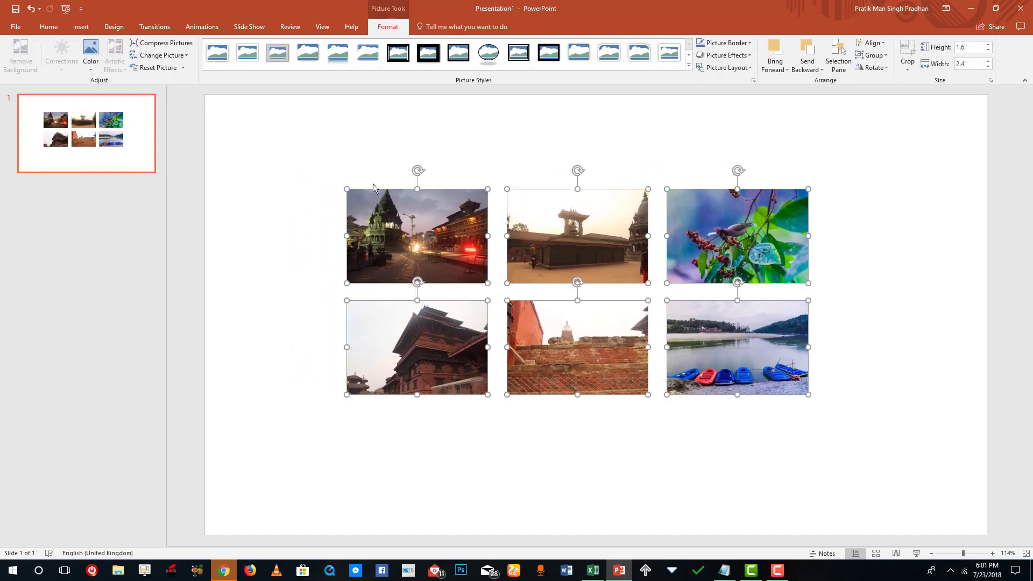
mouse_move(347, 190)
mouse_down()
mouse_move(274, 143)
mouse_move(388, 215)
mouse_move(356, 192)
mouse_up()
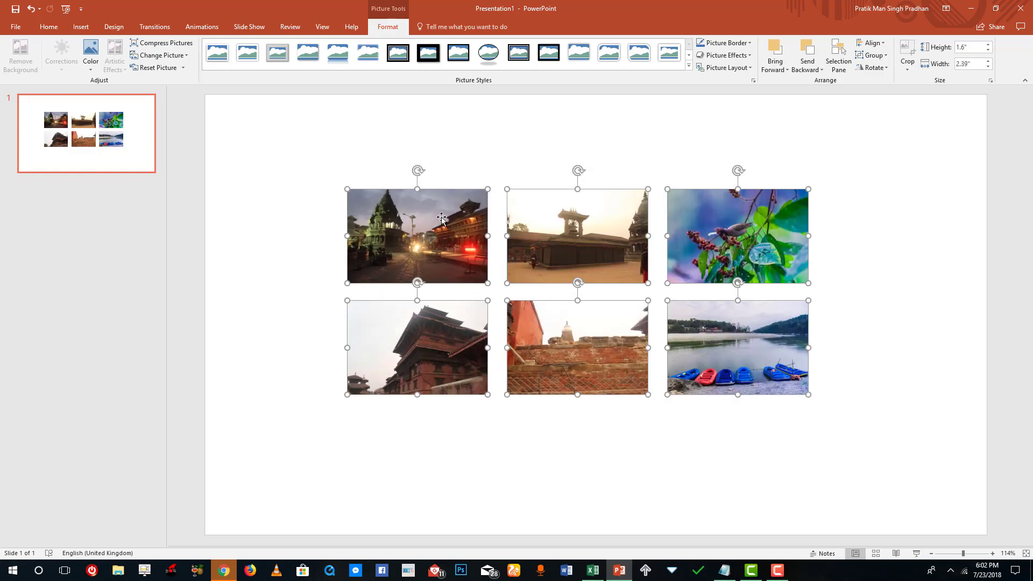
drag(425, 220, 419, 226)
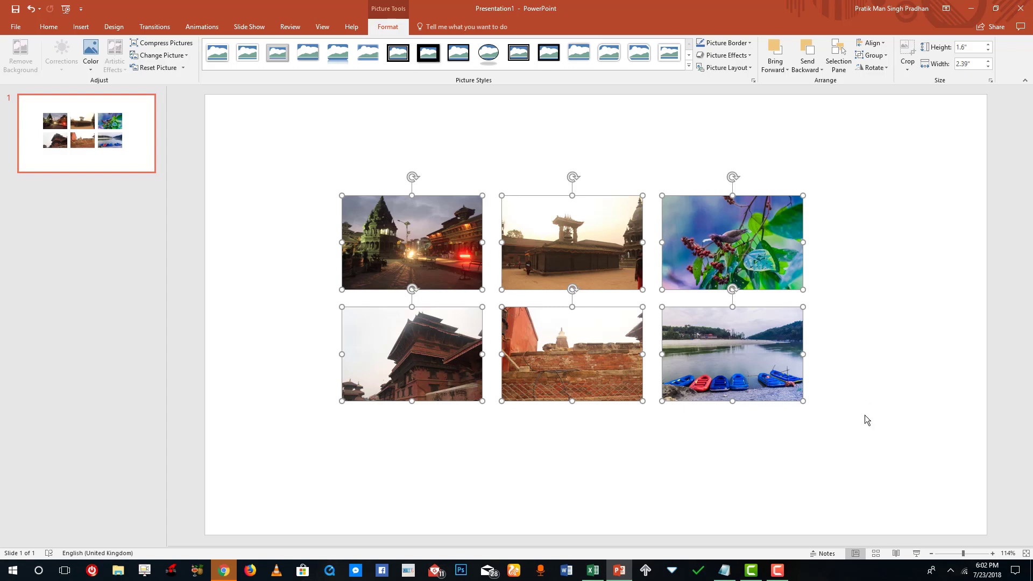
click(850, 422)
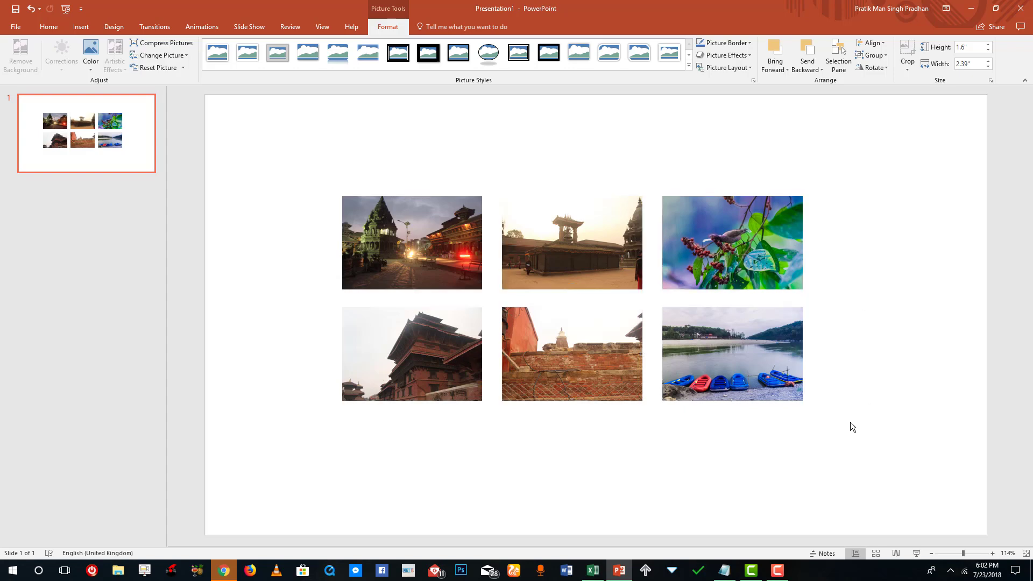
drag(880, 445, 261, 143)
click(514, 431)
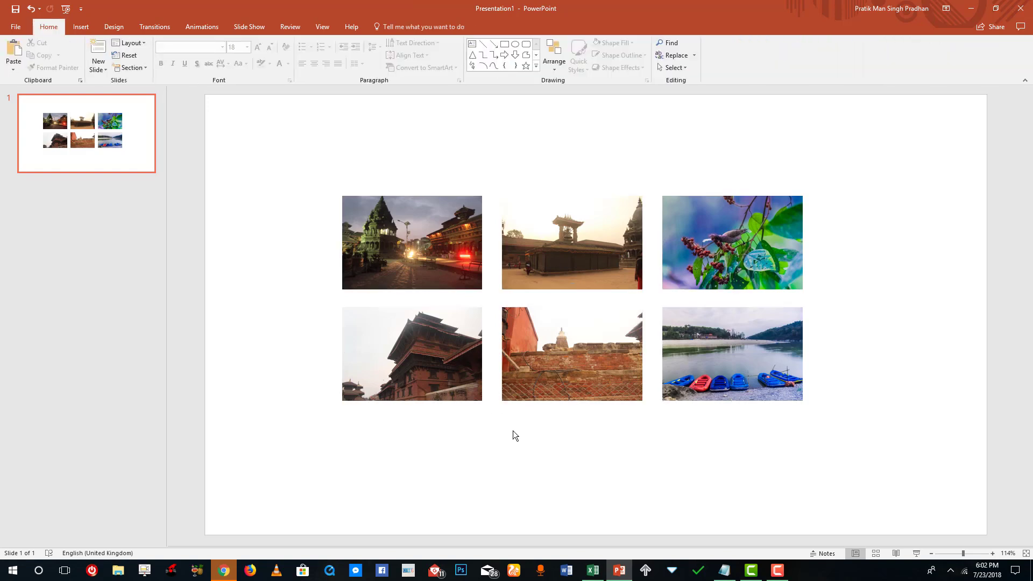